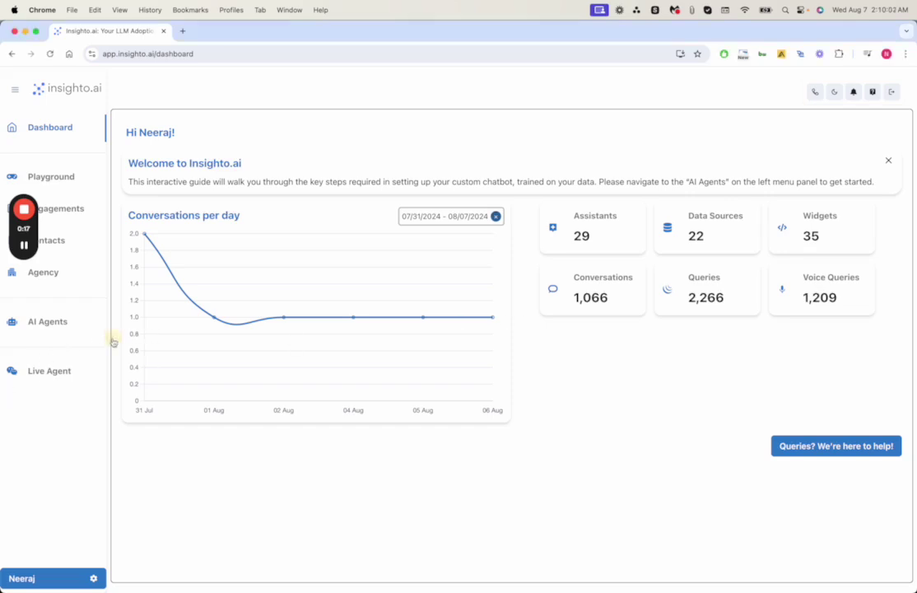
# Step: Start a new GoHighLevel tool setup under AI Agents and connect it to the Algoscale sub-account
pyautogui.click(61, 326)
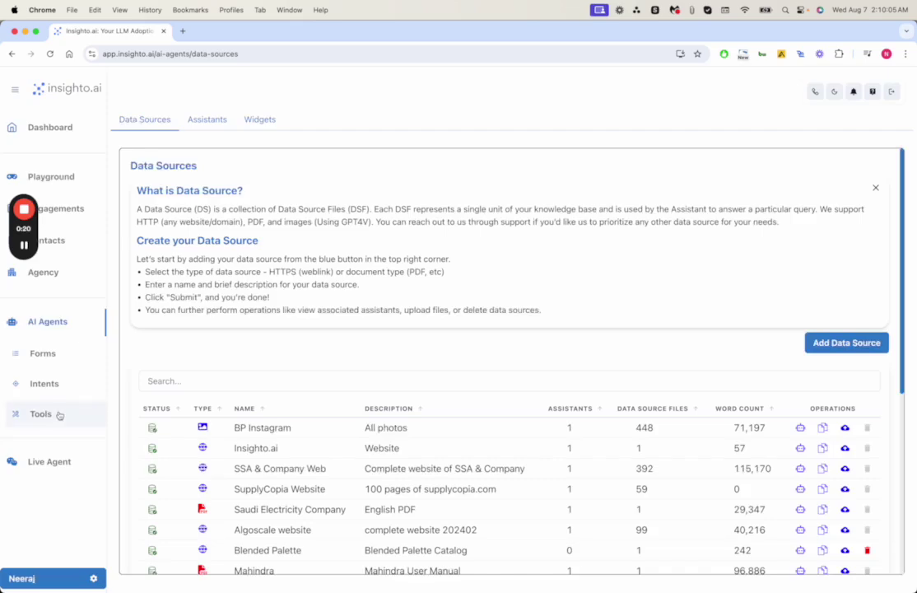
pyautogui.click(58, 414)
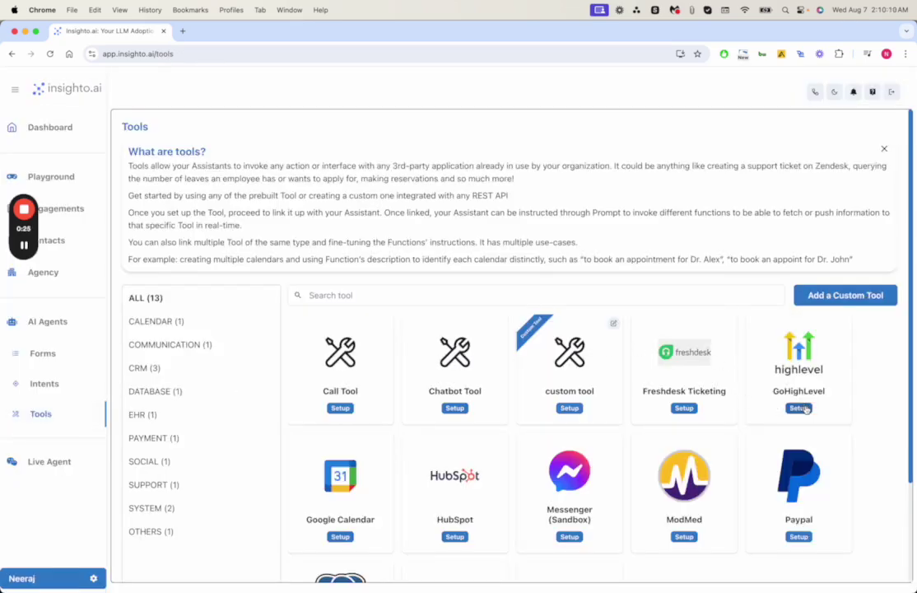
pyautogui.click(805, 409)
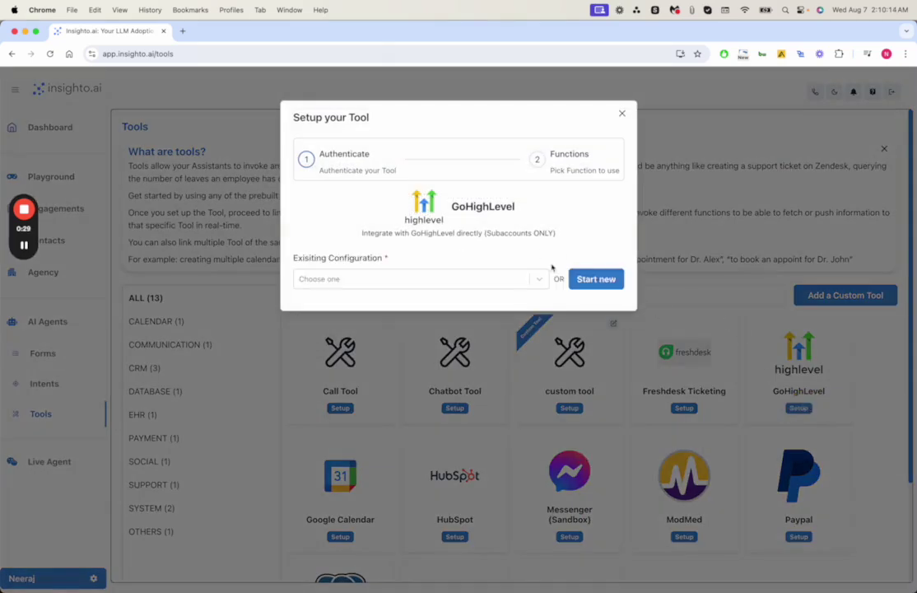
pyautogui.click(594, 284)
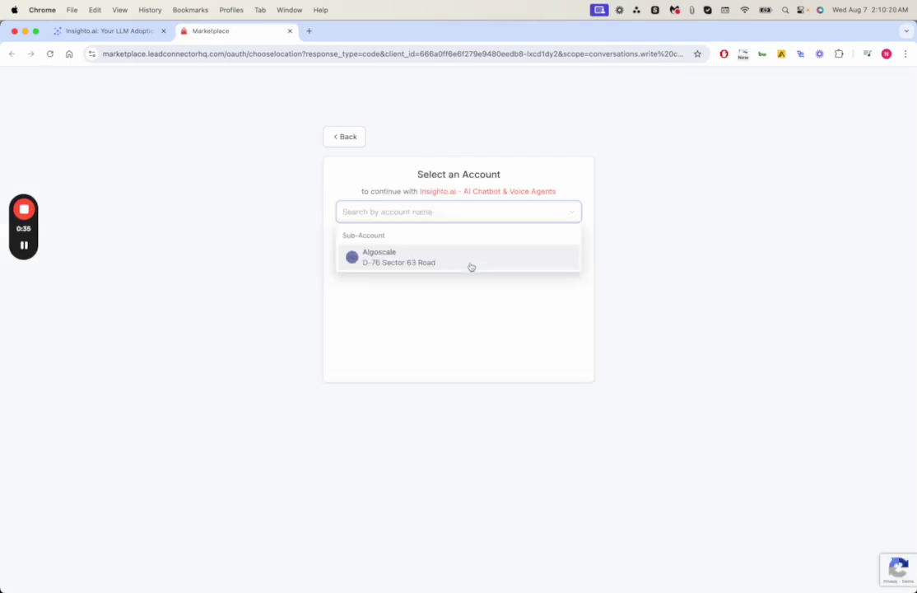
pyautogui.click(471, 266)
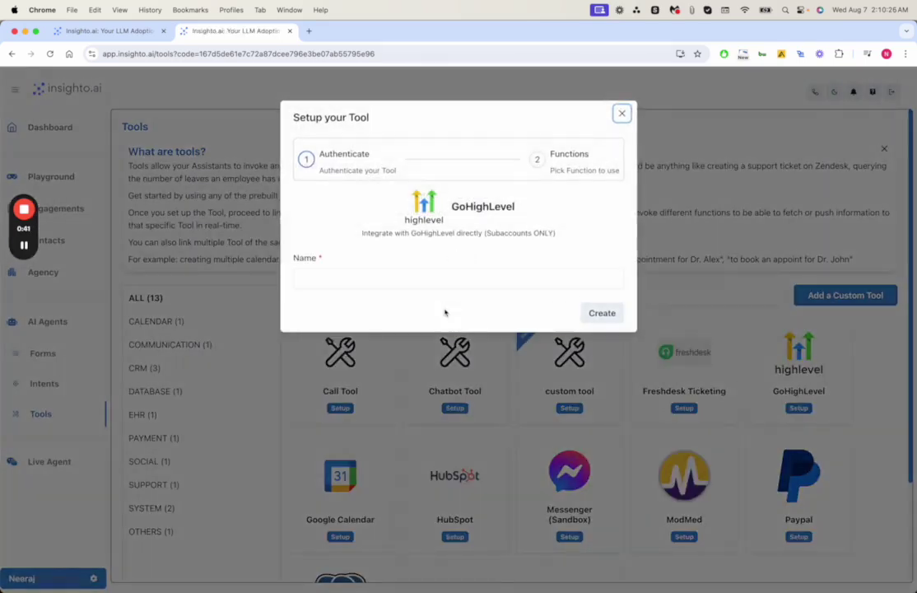
# Step: Create the GoHighLevel tool configuration with the name "GHL test" and save it without enabling the contact creation function
pyautogui.click(441, 280)
pyautogui.write('GHL test')
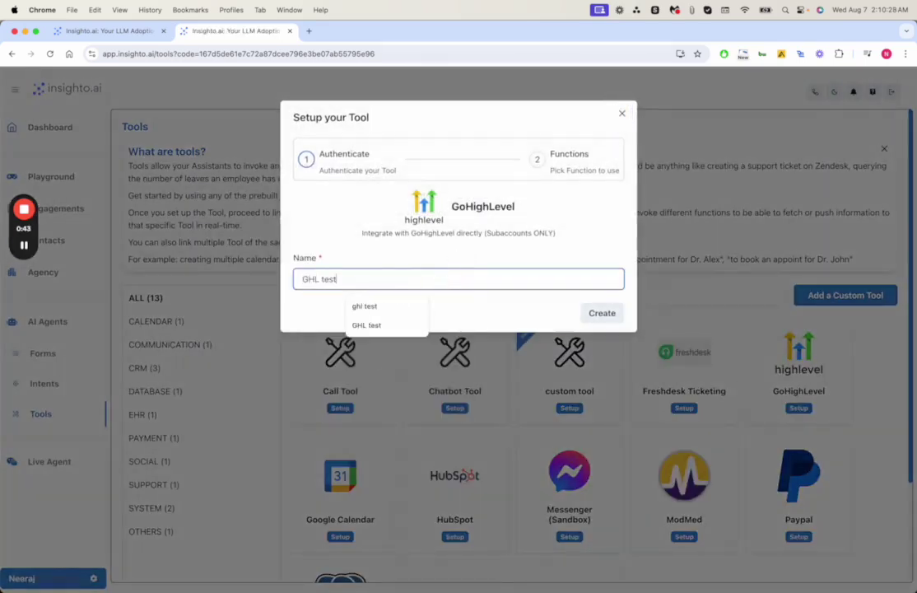
pyautogui.click(620, 314)
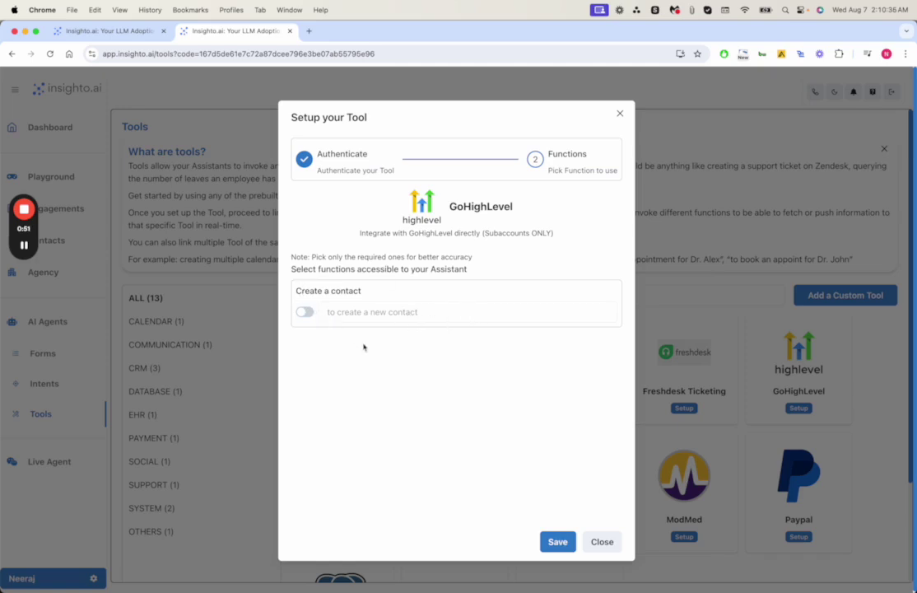
pyautogui.click(559, 542)
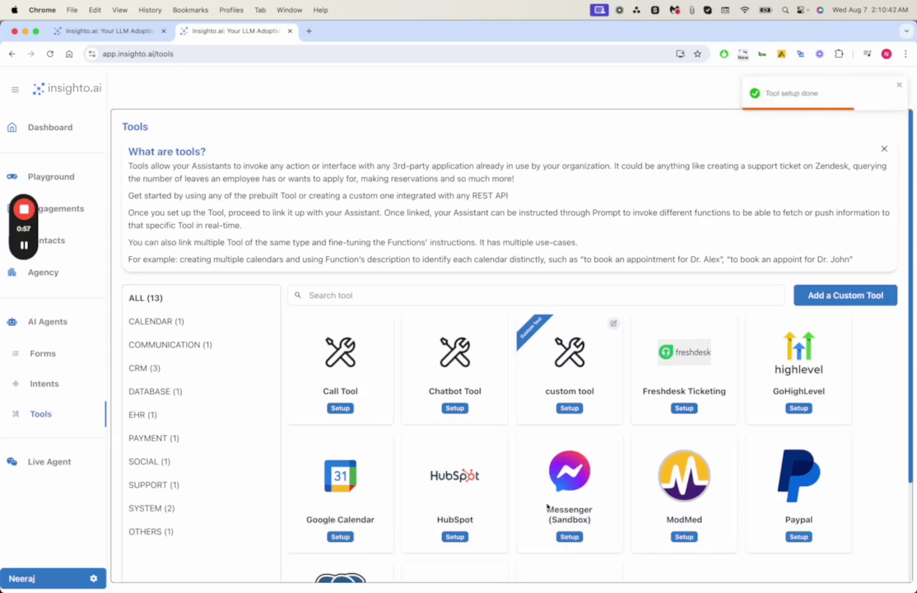
# Step: Switch to GoHighLevel and review the installed Insighto.ai marketplace app's details down to its custom actions
pyautogui.press('super+grave')
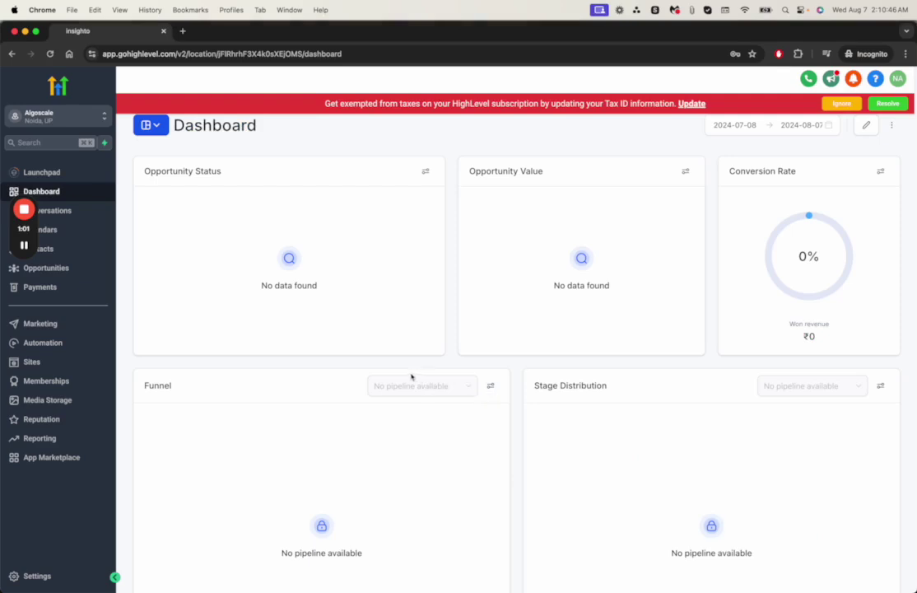
pyautogui.click(74, 458)
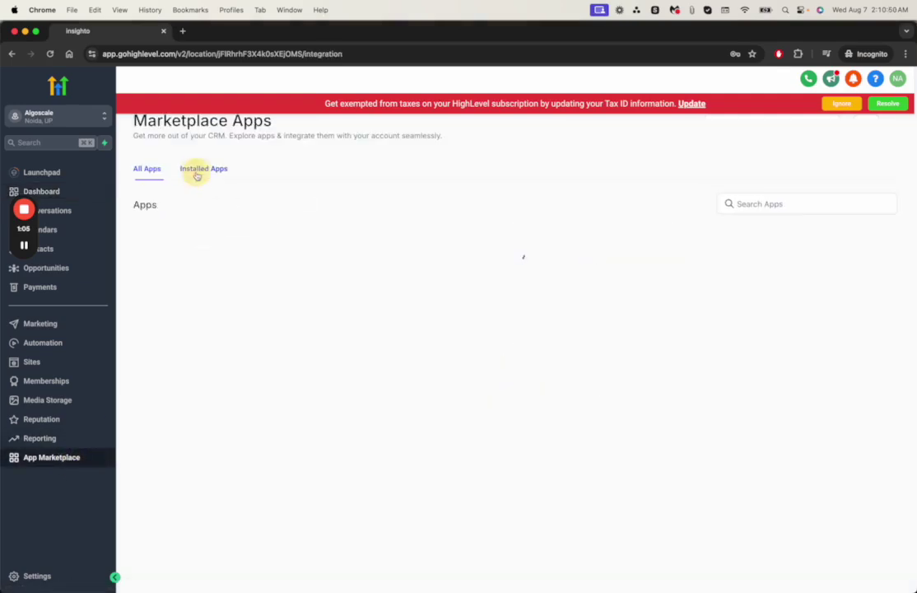
pyautogui.click(199, 169)
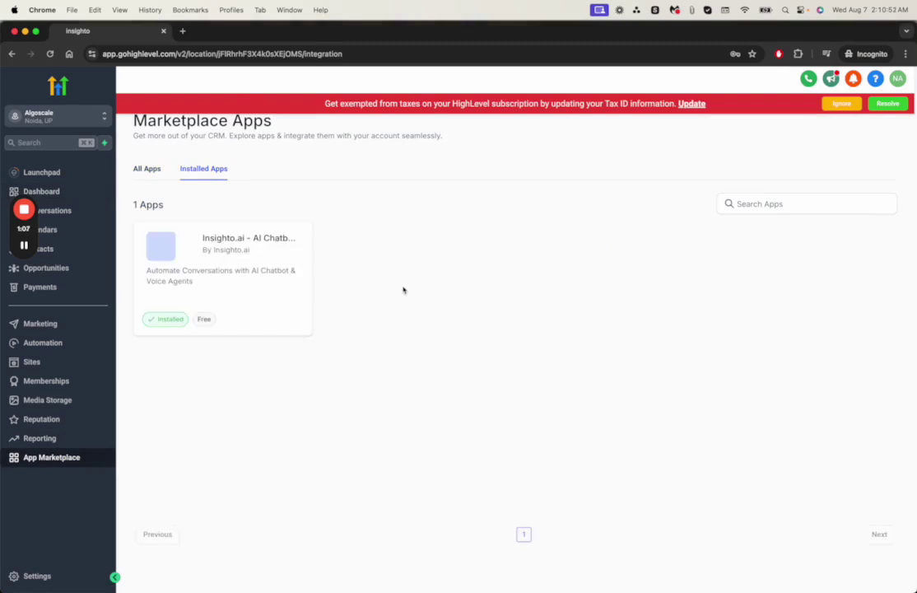
pyautogui.click(185, 302)
pyautogui.scroll(-10, 314, 384)
pyautogui.scroll(1, 314, 384)
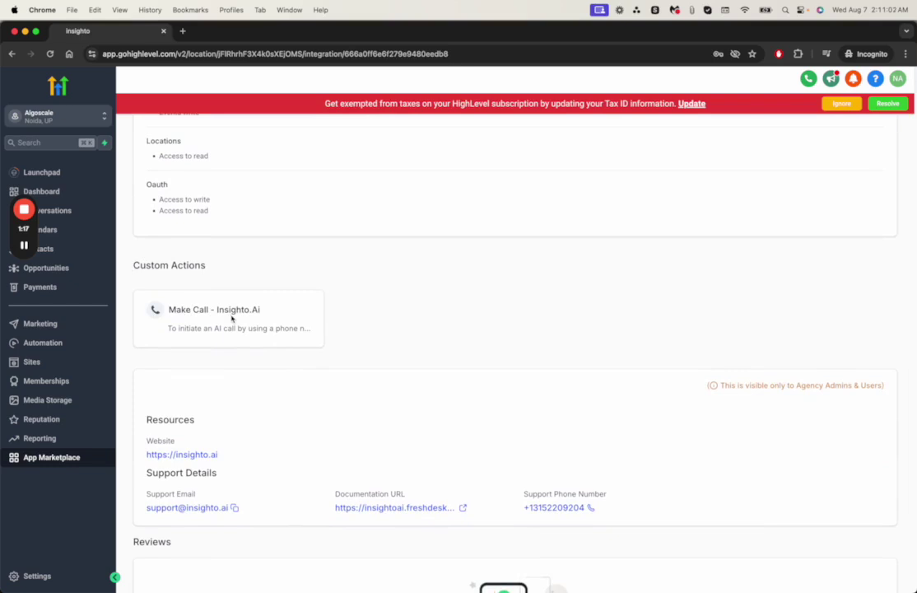
# Step: Open the automation workflows, ignore the tax exemption notice and create a new blank workflow
pyautogui.click(73, 348)
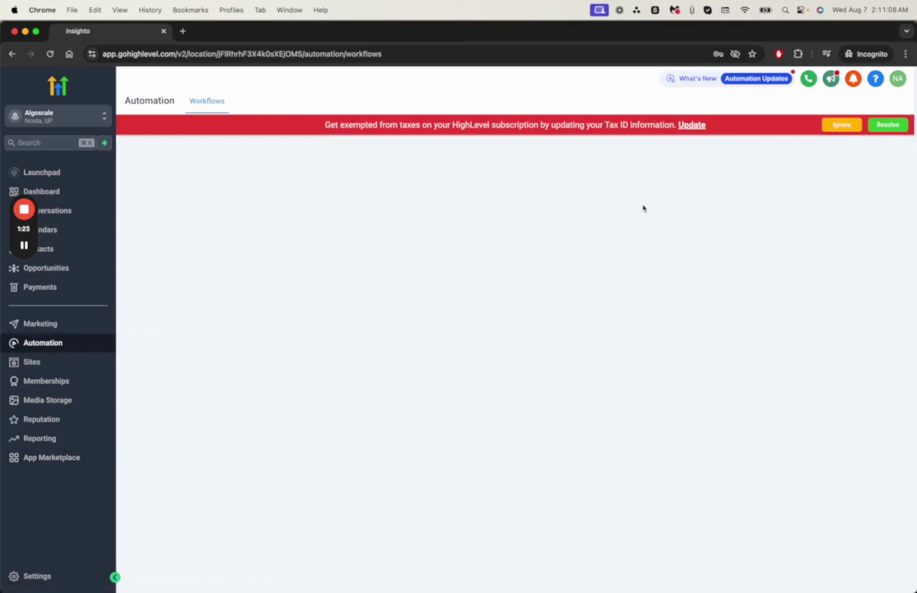
pyautogui.click(838, 126)
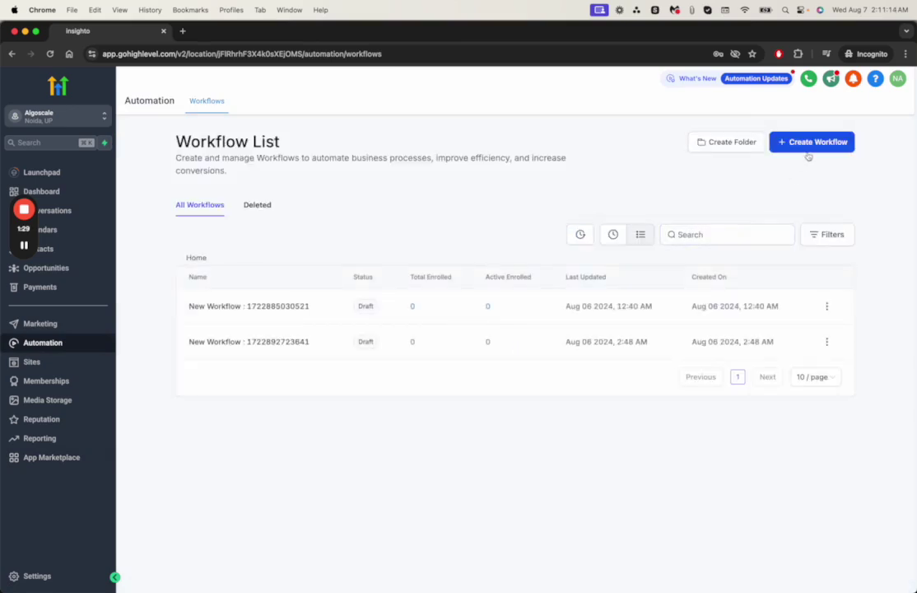
pyautogui.click(794, 147)
pyautogui.click(793, 191)
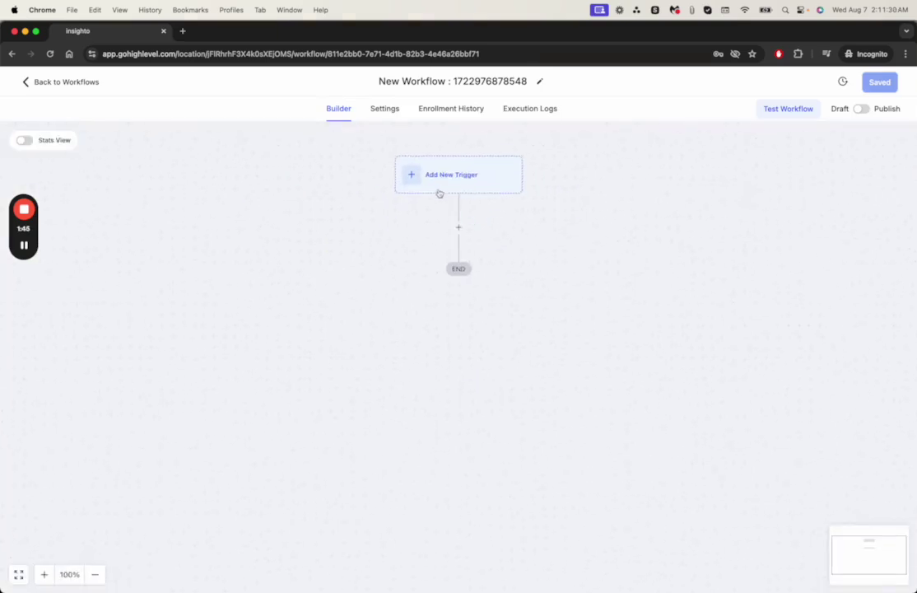
# Step: Add a Contact Created trigger to the workflow and save it with its default name and no filters
pyautogui.click(413, 177)
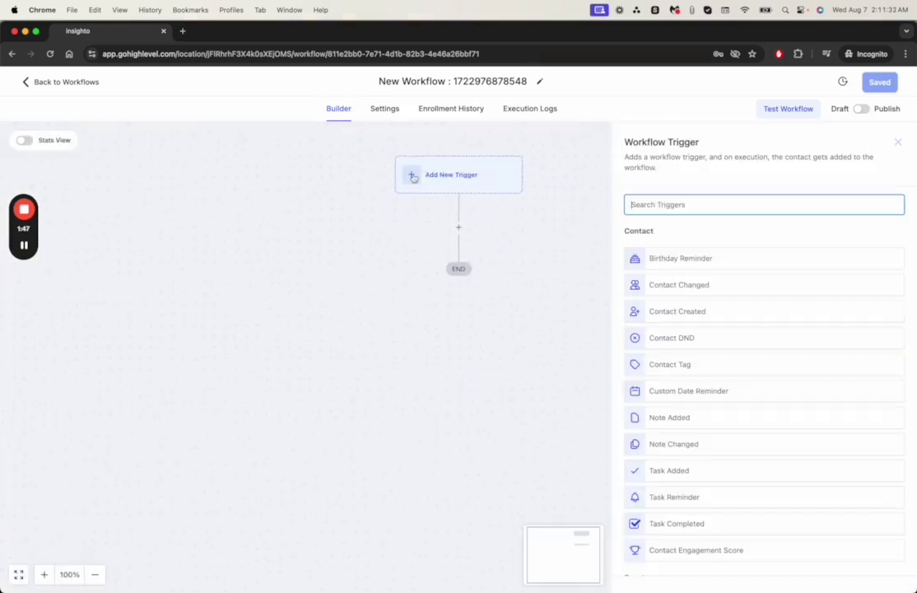
pyautogui.click(673, 313)
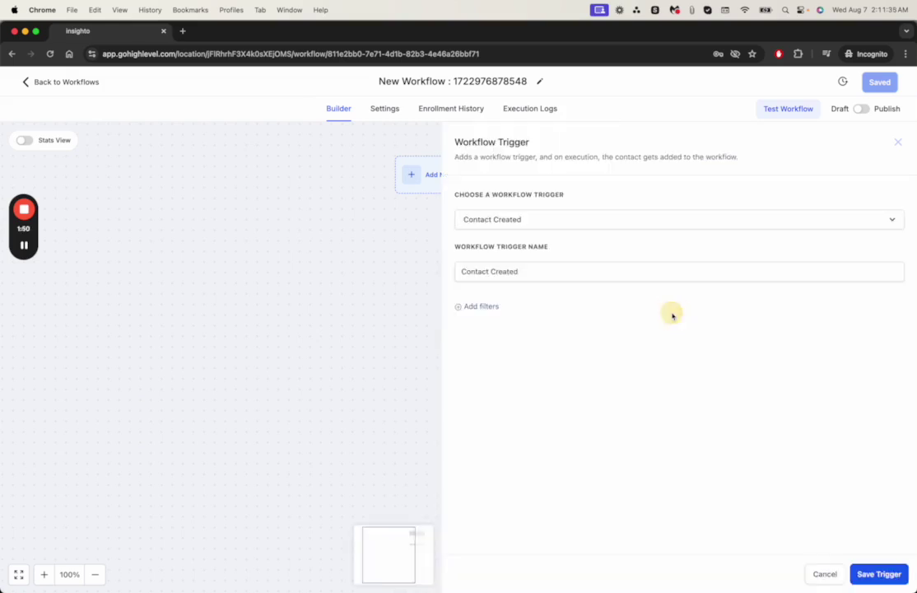
pyautogui.click(876, 574)
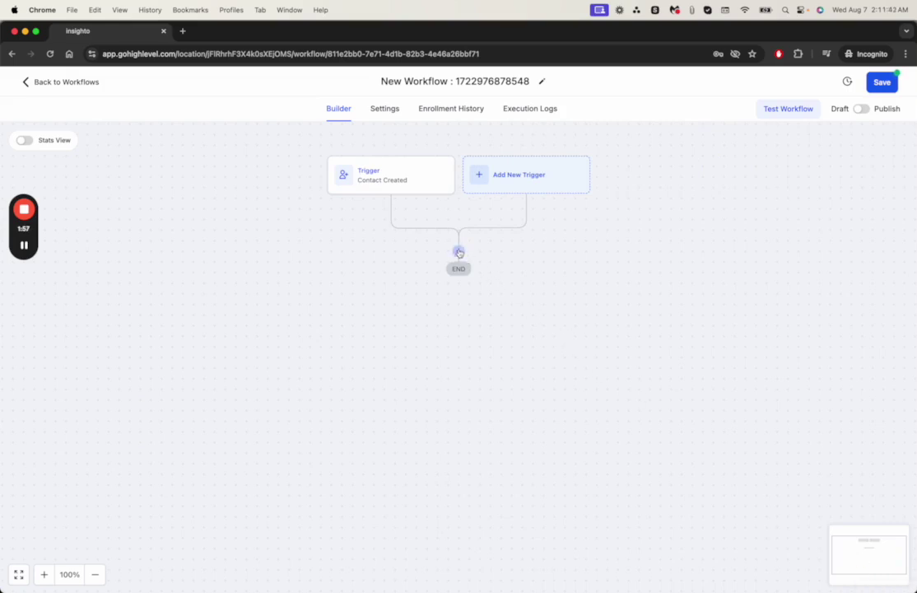
# Step: Add the "Make Call - Insighto.Ai" action after the workflow trigger
pyautogui.click(459, 252)
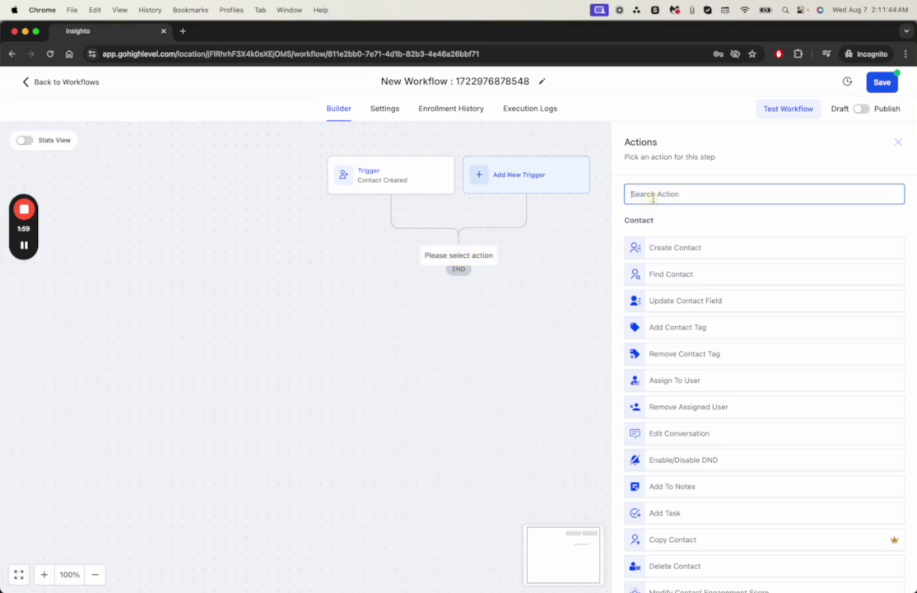
pyautogui.write('make')
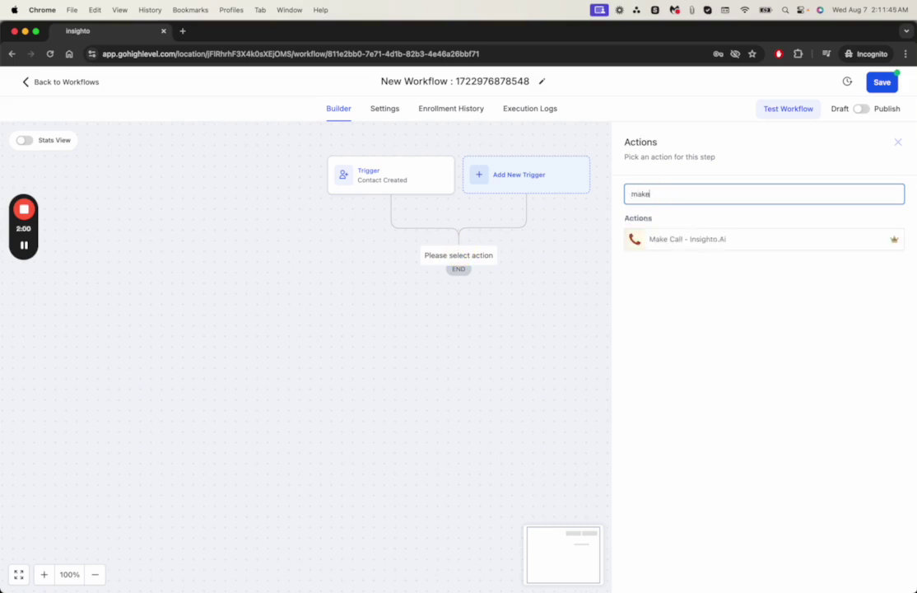
pyautogui.click(662, 241)
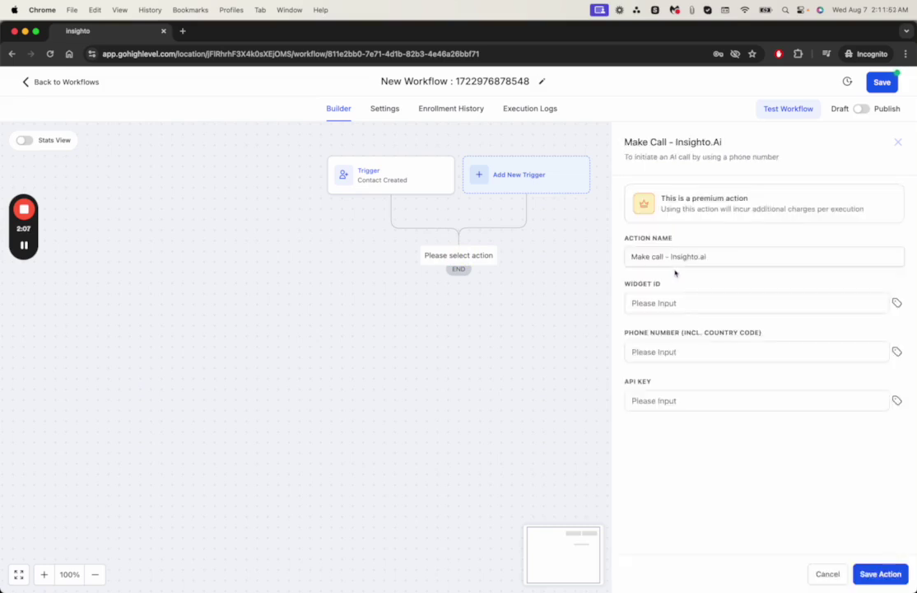
# Step: Switch to Insighto.ai and copy the widget ID of the "Insighto 20240516" phone widget from the AI Agents widgets
pyautogui.click(675, 303)
pyautogui.click(675, 303)
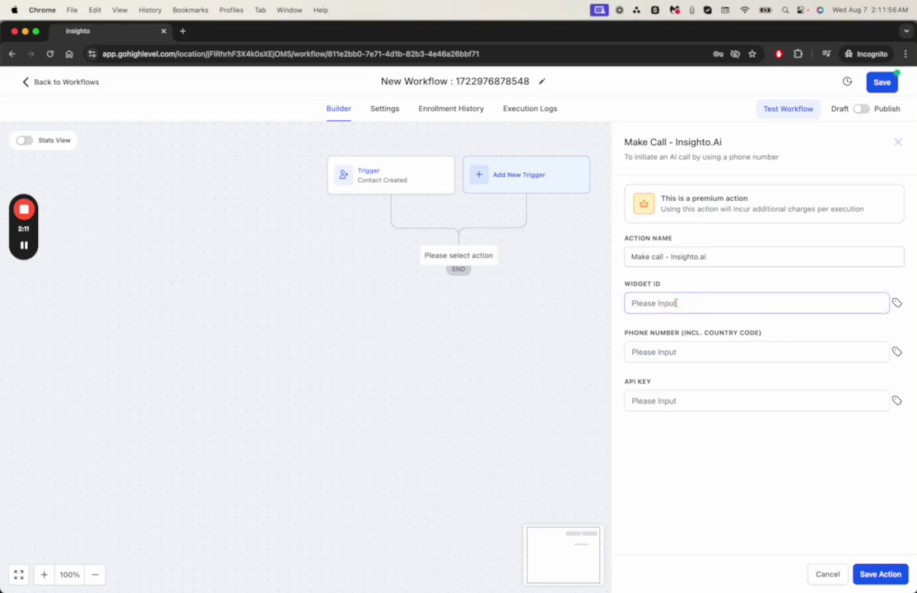
pyautogui.press('super+grave')
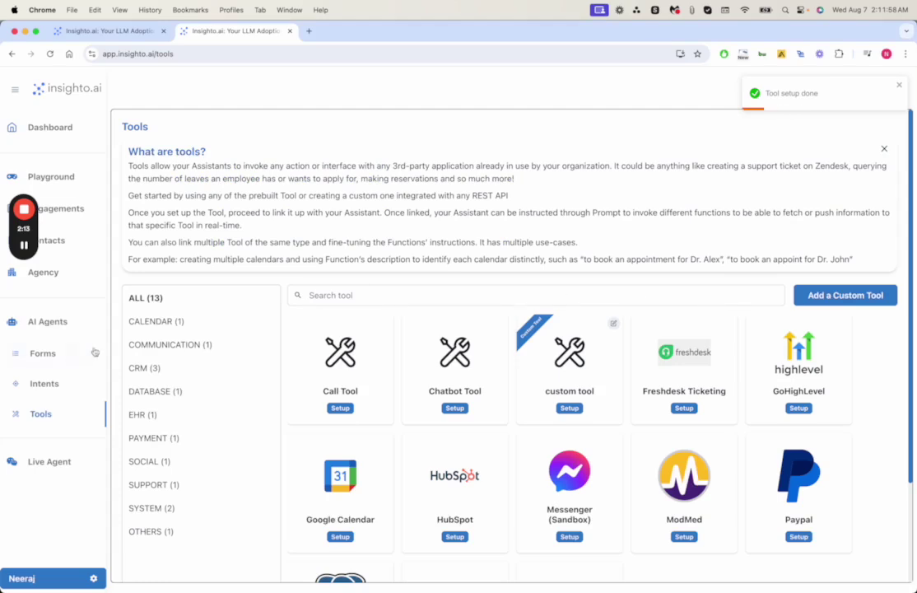
pyautogui.click(45, 322)
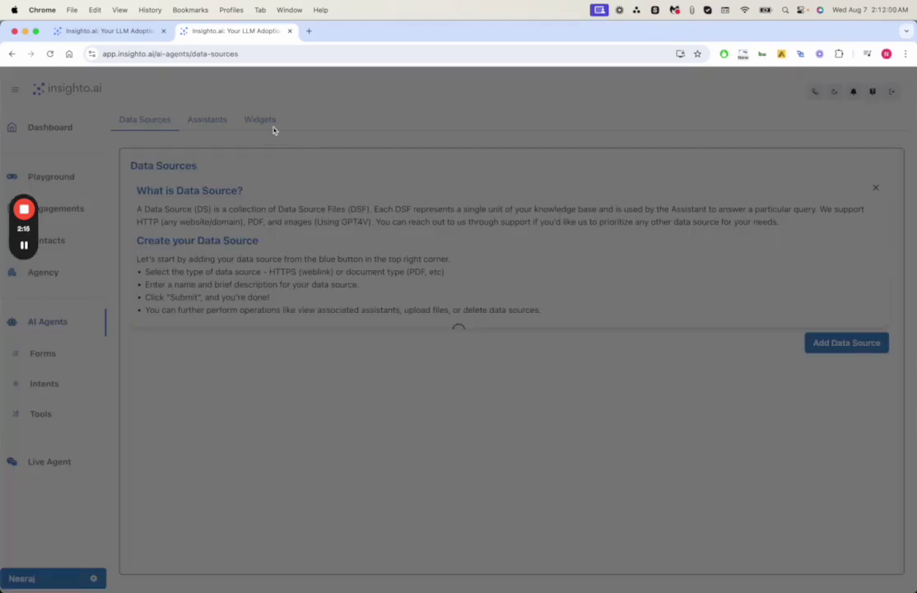
pyautogui.click(224, 124)
pyautogui.click(250, 121)
pyautogui.click(250, 120)
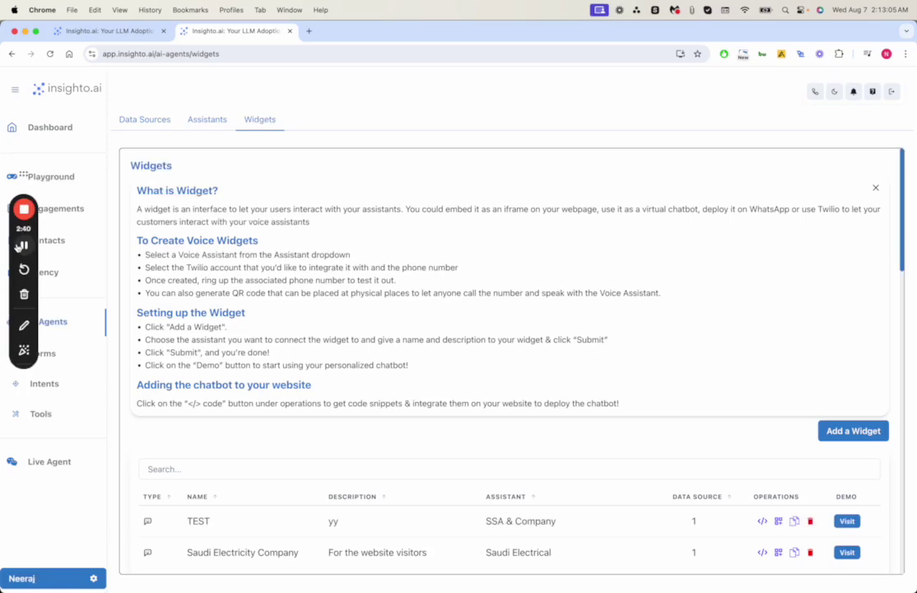
pyautogui.scroll(-20, 316, 315)
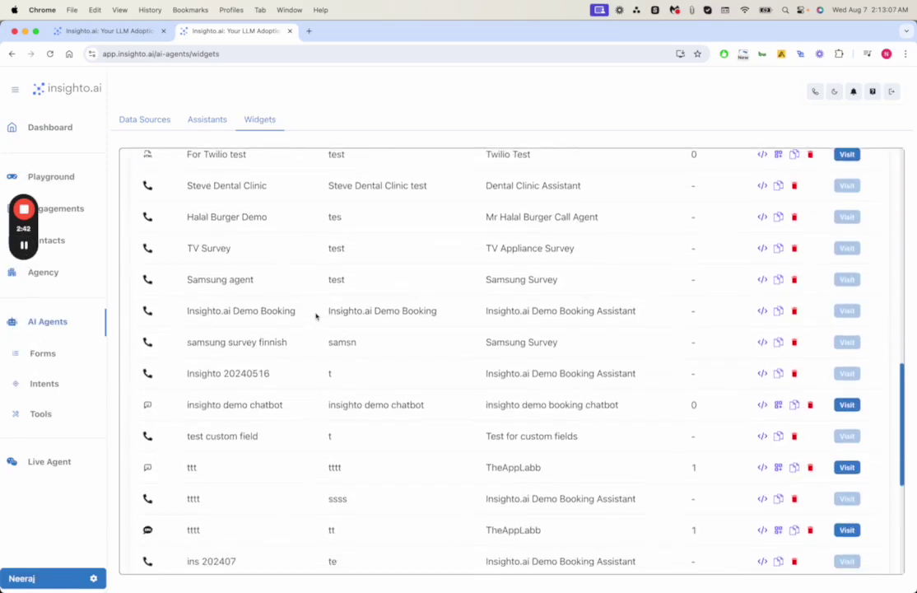
pyautogui.scroll(1, 578, 247)
pyautogui.doubleClick(266, 289)
pyautogui.tripleClick(206, 289)
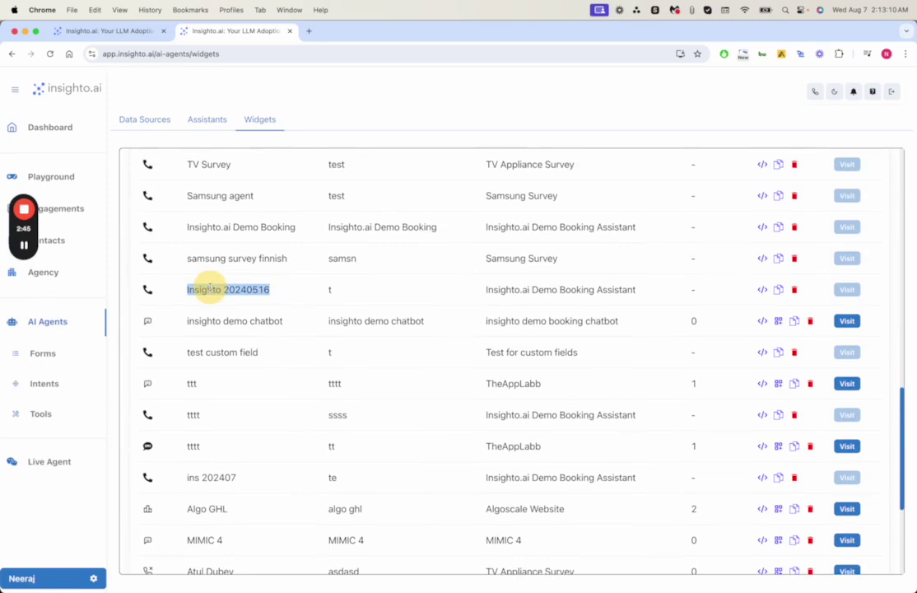
pyautogui.click(779, 290)
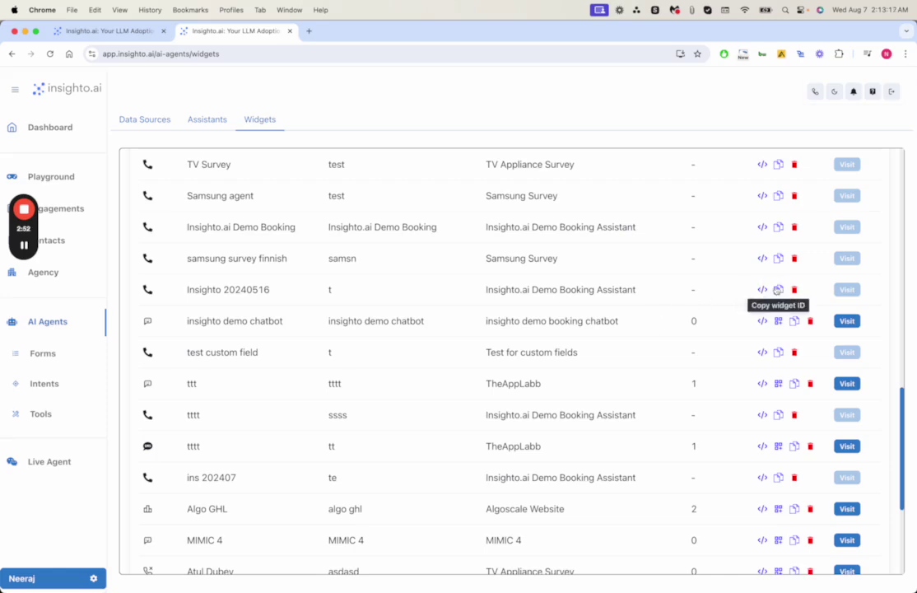
# Step: Paste the copied widget ID into the browser's address bar to inspect it without loading it
pyautogui.press('super+l')
pyautogui.write('018f7e62-c4b2-73fb-8711-c5ee3b9aa496')
pyautogui.click(606, 298)
# Step: Switch back to GoHighLevel and paste the copied widget ID into the Make Call action's Widget ID field
pyautogui.press('super+grave')
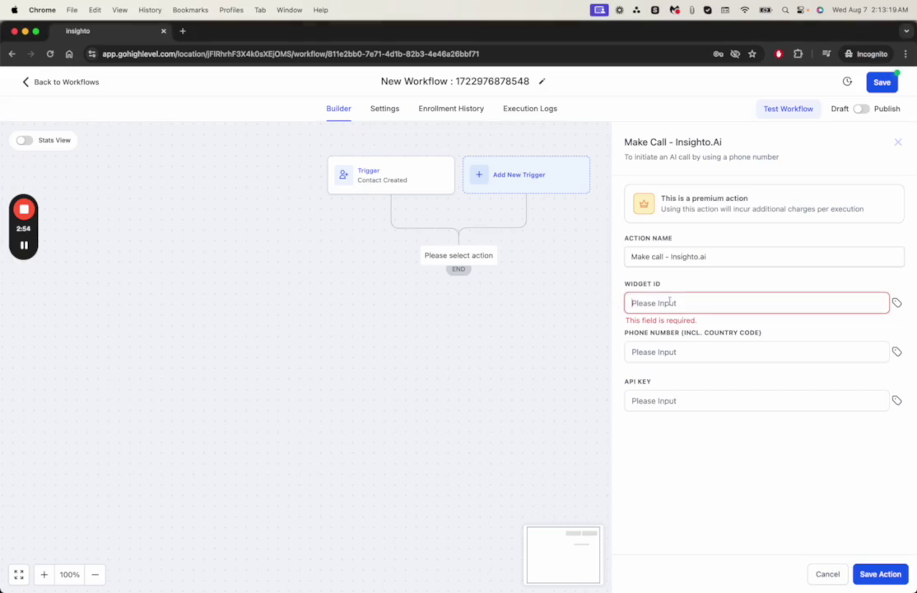
pyautogui.click(692, 303)
pyautogui.write('018f7e62-c4b2-73fb-8711-c5ee3b9aa496')
# Step: Set the Make Call action's phone number to the contact's Phone custom value, {{contact.phone}}
pyautogui.click(693, 347)
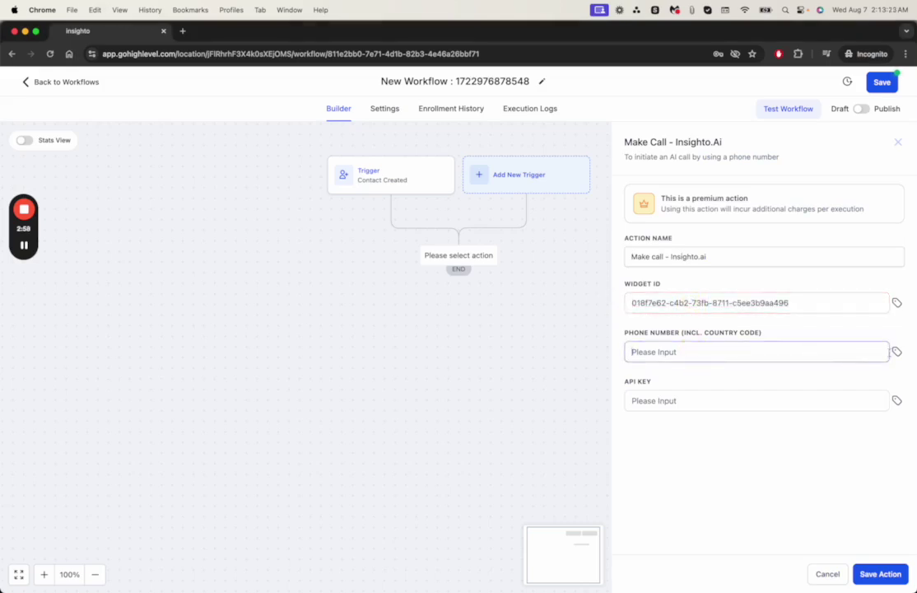
pyautogui.click(897, 352)
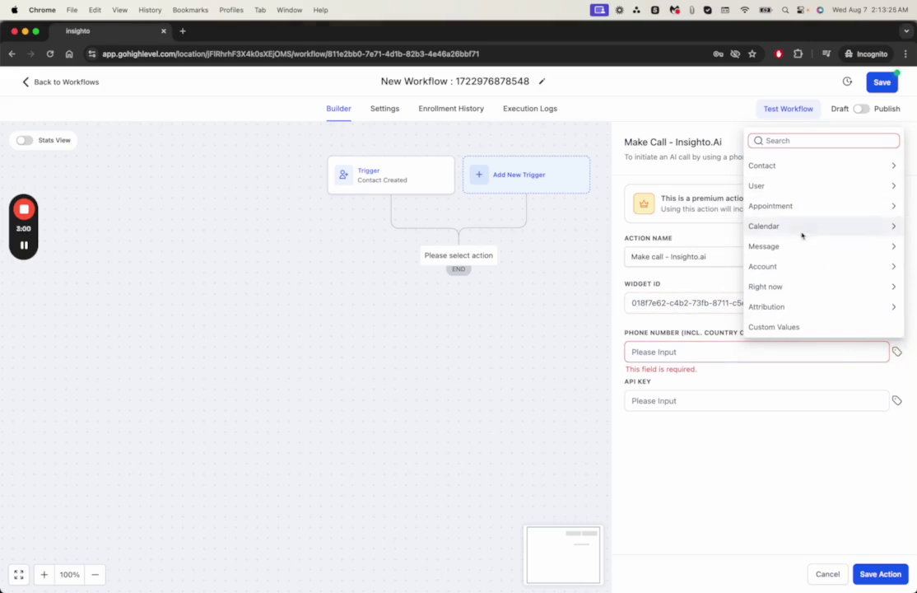
pyautogui.click(782, 167)
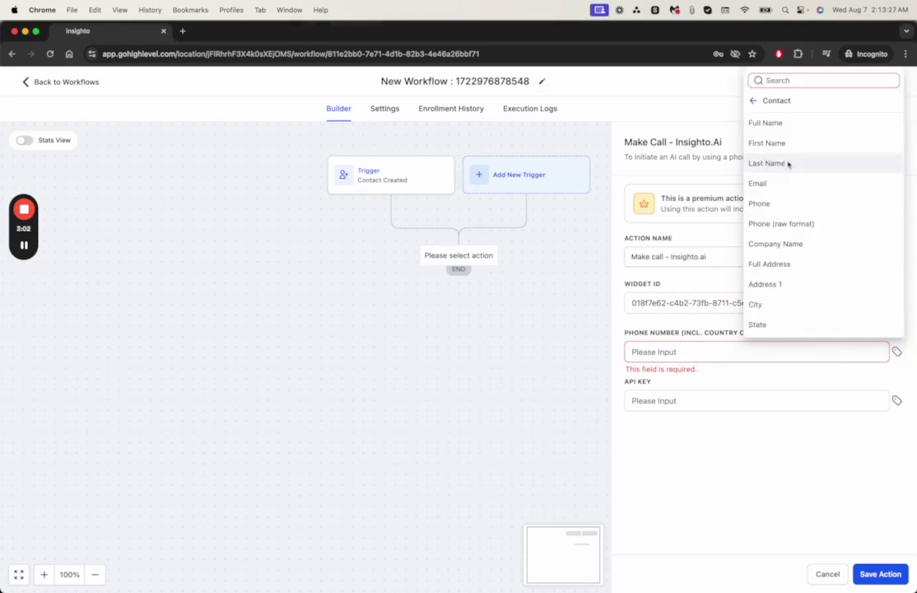
pyautogui.click(784, 204)
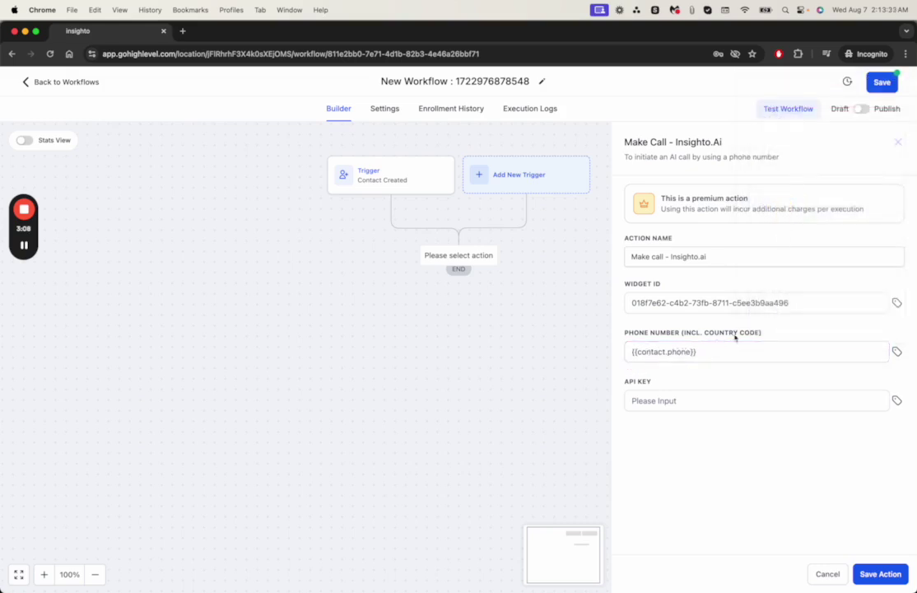
# Step: Switch to Insighto.ai and open the API Keys section of the account settings
pyautogui.click(718, 396)
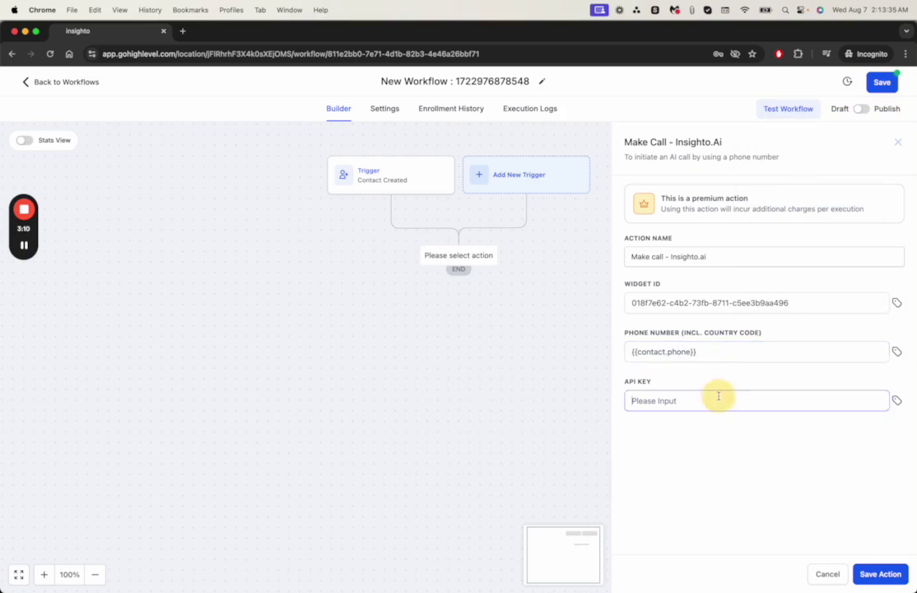
pyautogui.press('super+grave')
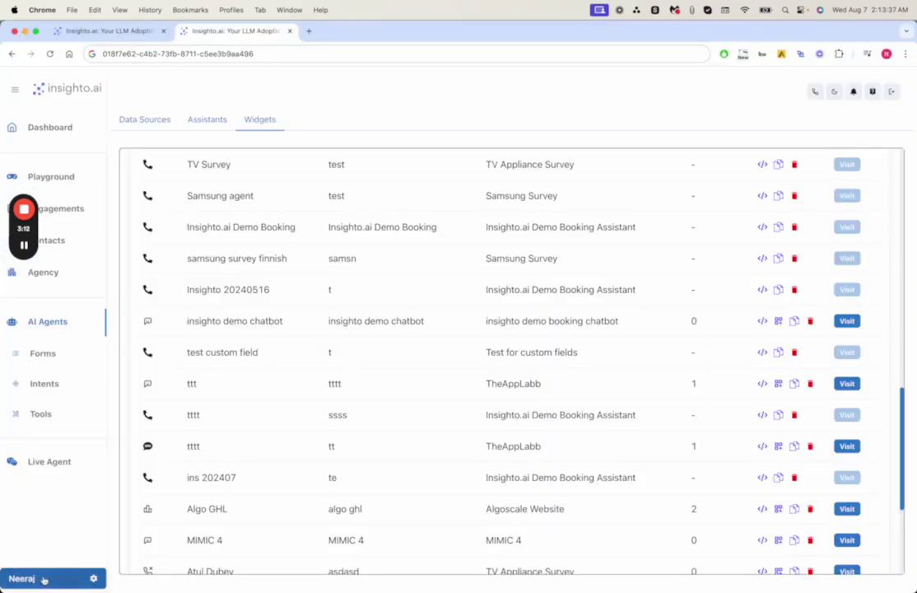
pyautogui.click(41, 503)
pyautogui.click(364, 125)
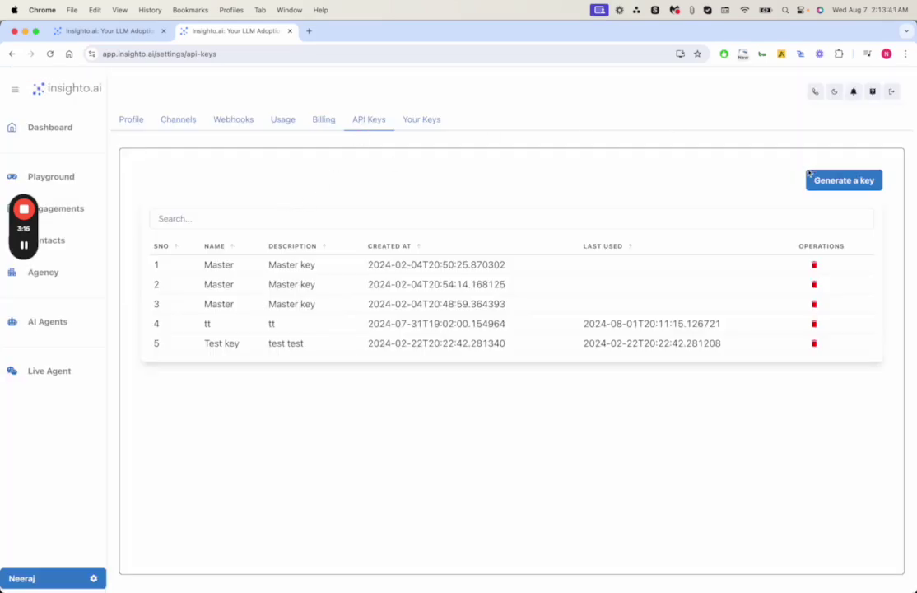
# Step: Generate an API key named "GHL Test" with the superadmin role and the description "for ghl test"
pyautogui.click(815, 179)
pyautogui.click(342, 157)
pyautogui.write('GHL Test')
pyautogui.click(509, 156)
pyautogui.click(508, 174)
pyautogui.click(359, 212)
pyautogui.write('for ghl t')
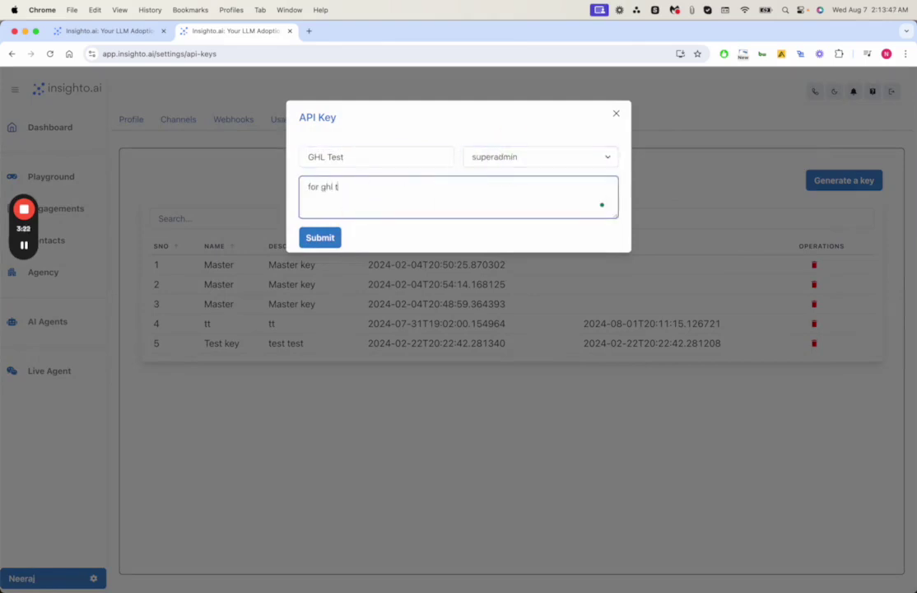
pyautogui.write('est')
pyautogui.click(320, 237)
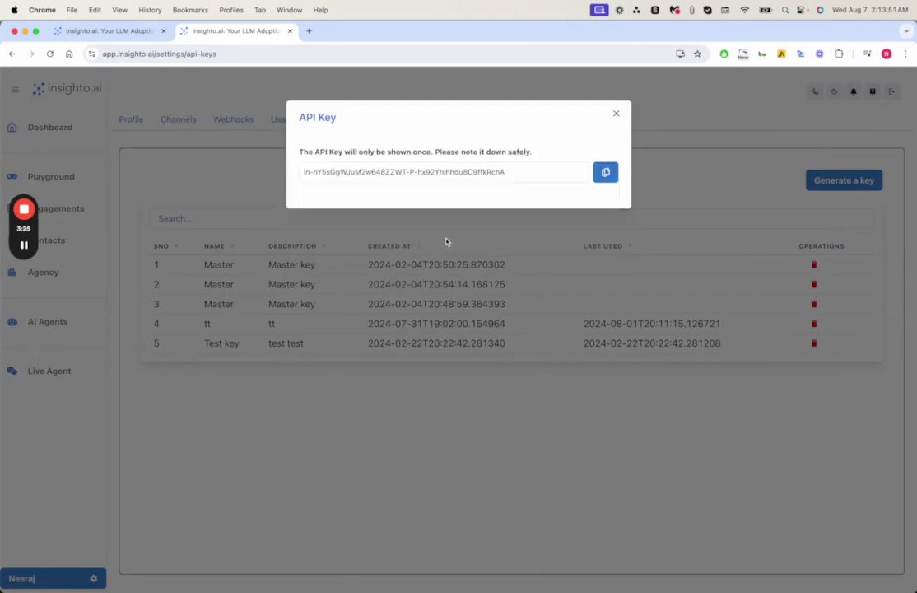
# Step: Copy the generated API key into the API Key field of GoHighLevel's Make Call action, then save the action and the workflow
pyautogui.click(605, 172)
pyautogui.press('super+grave')
pyautogui.press('super+v')
pyautogui.click(881, 568)
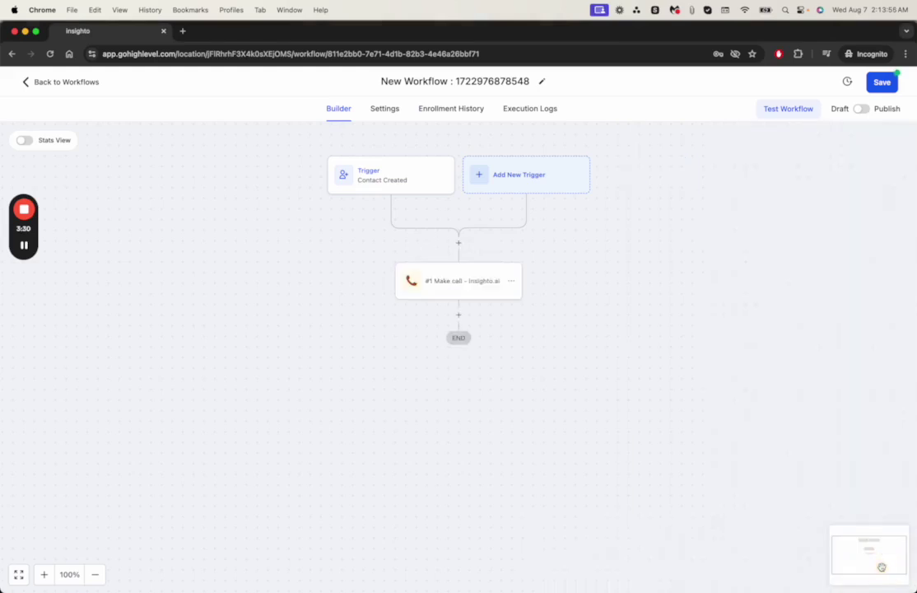
pyautogui.click(882, 89)
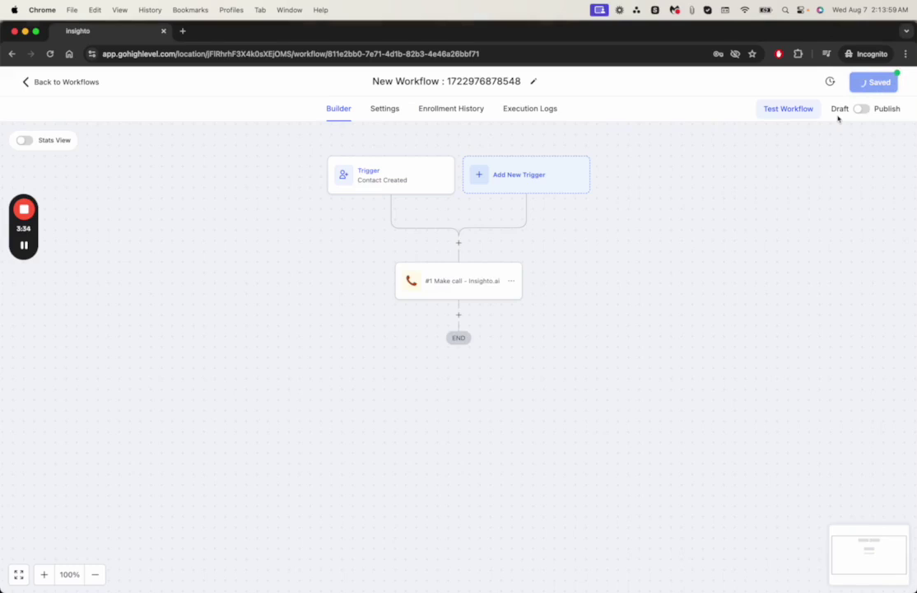